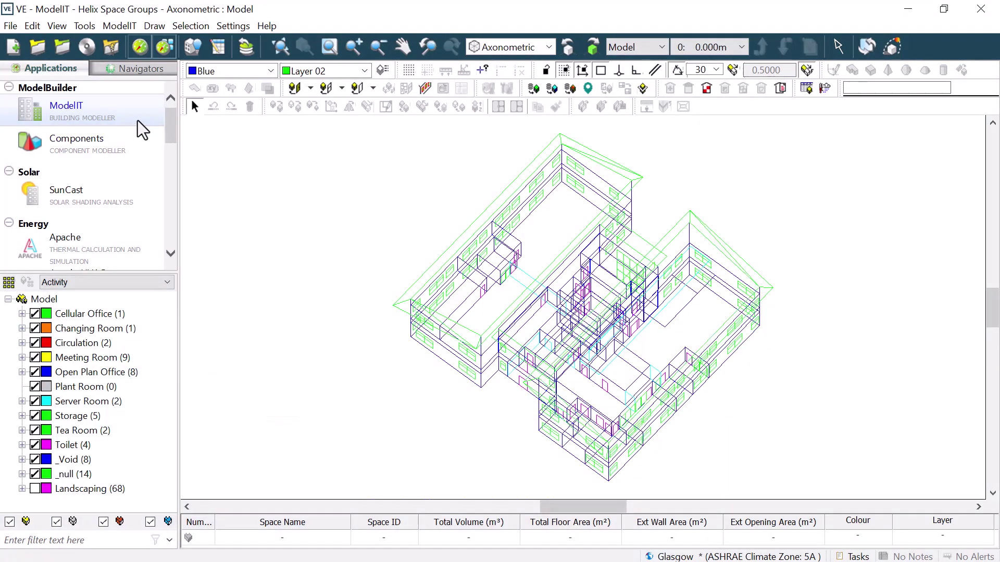
Step: Select every space and review its floor, wall, opening, grouping-scheme and space-count figures
drag(866, 157, 432, 416)
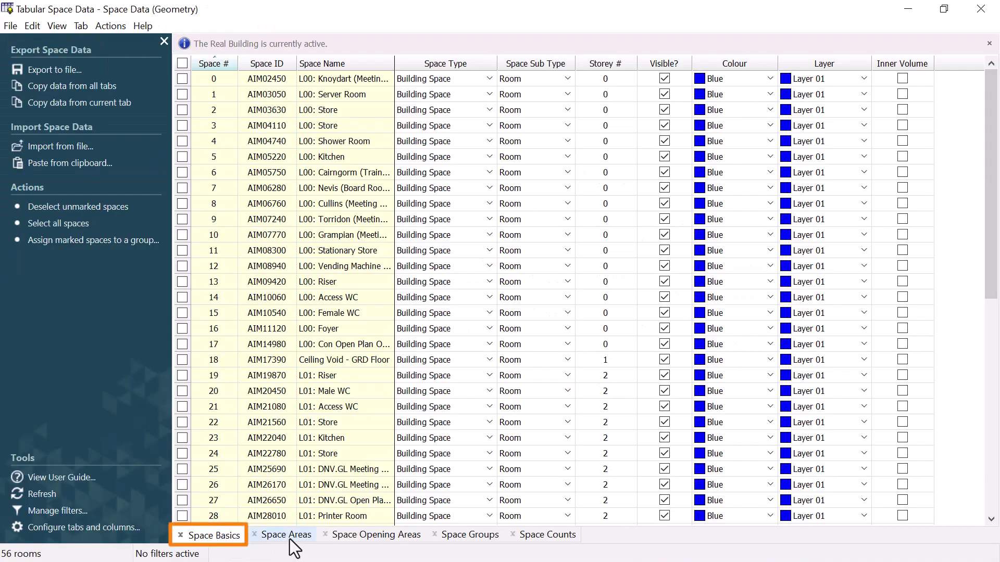
click(289, 539)
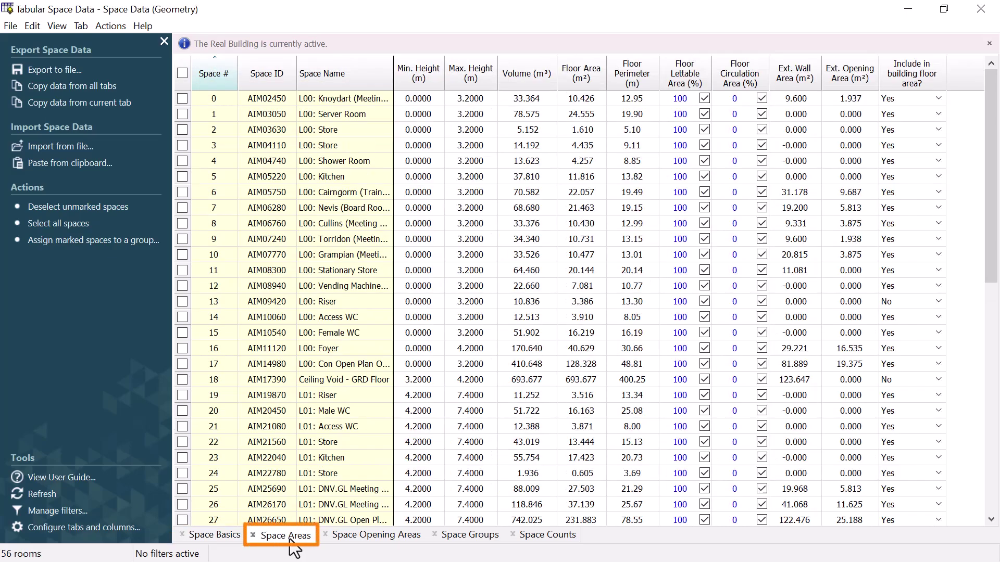
click(381, 544)
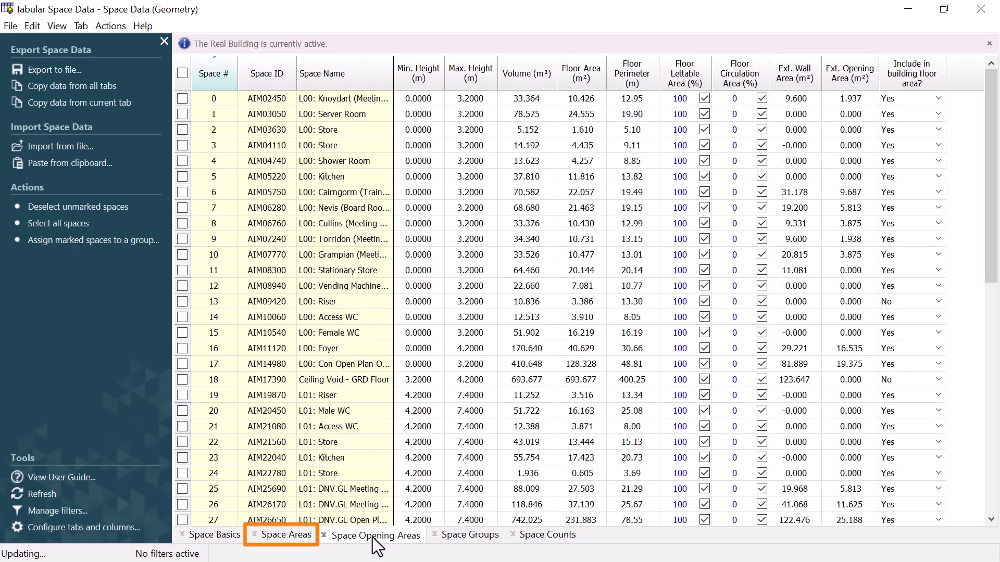
click(457, 539)
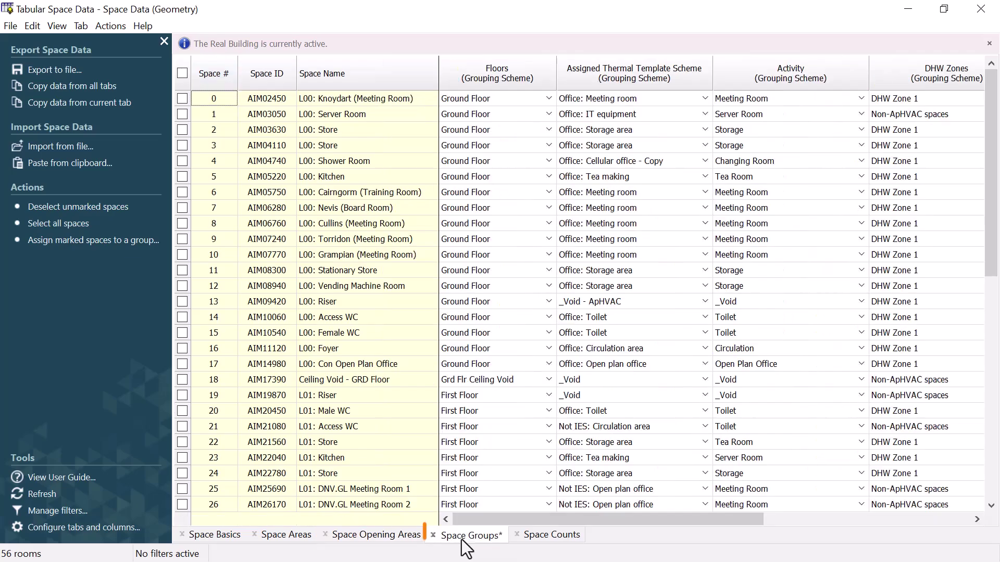
click(551, 542)
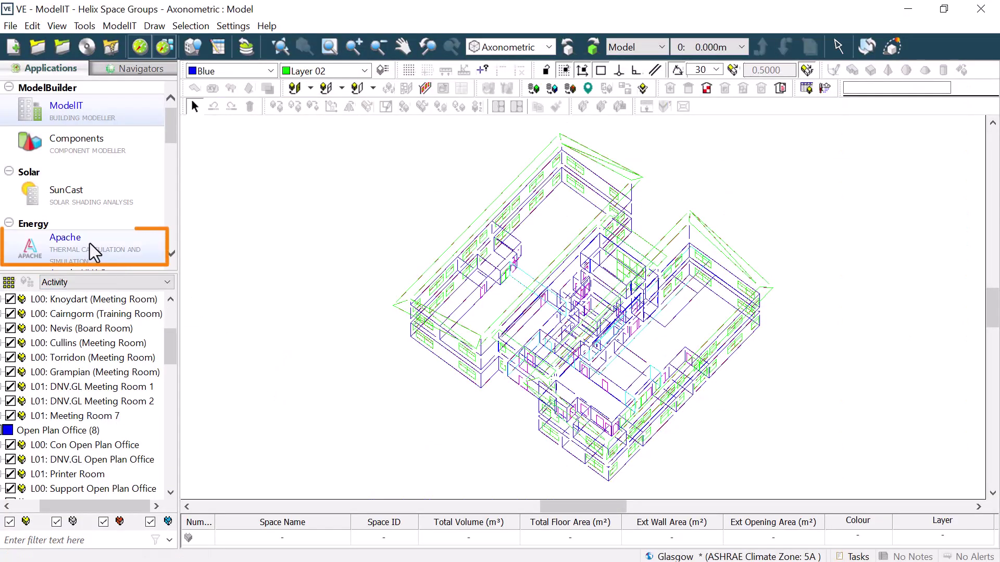
Step: In Apache, select all rooms and review their System, Space Conditions, Internal Gains, Air Exchange and Comfort data
click(94, 252)
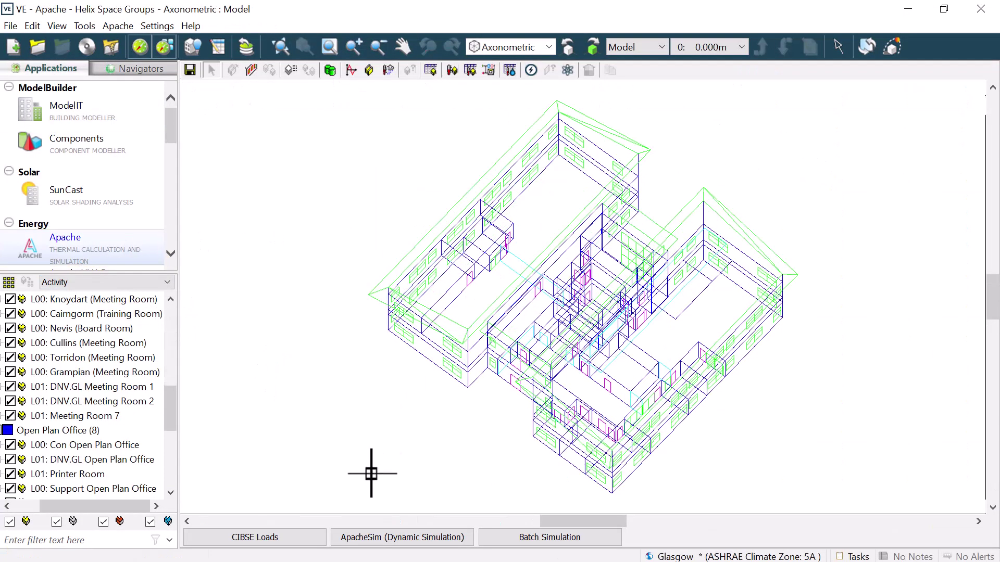
key(ctrl+a)
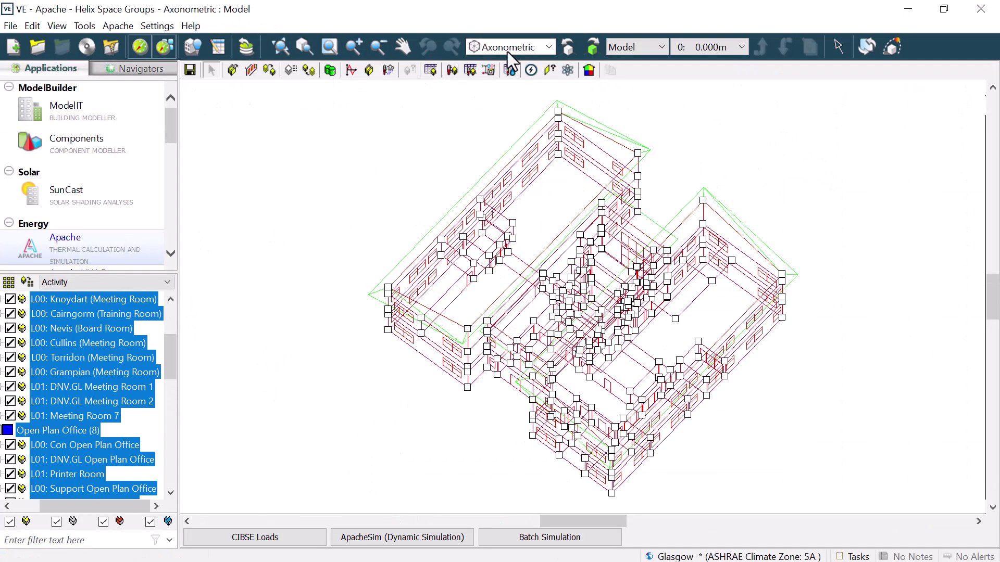
click(431, 75)
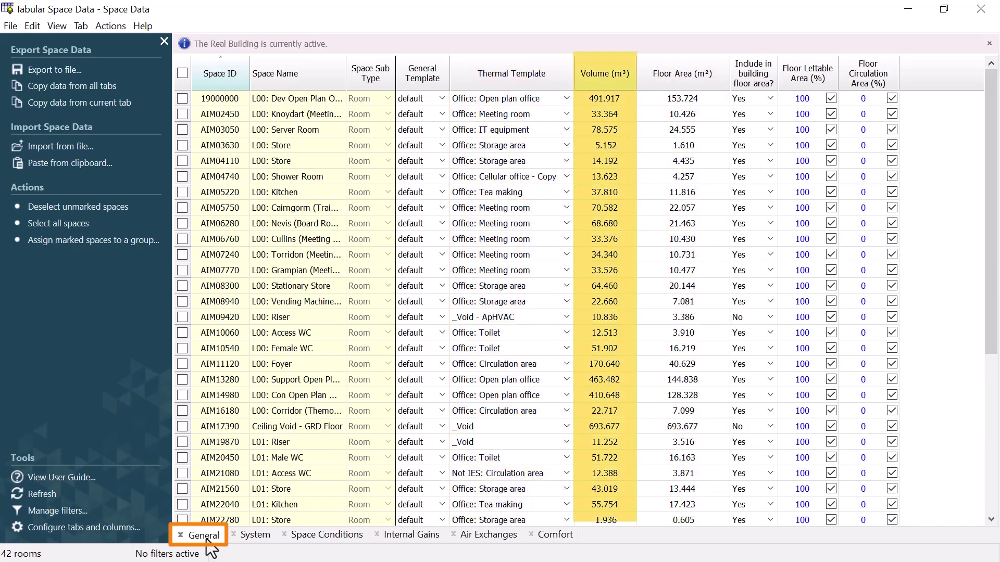
click(251, 535)
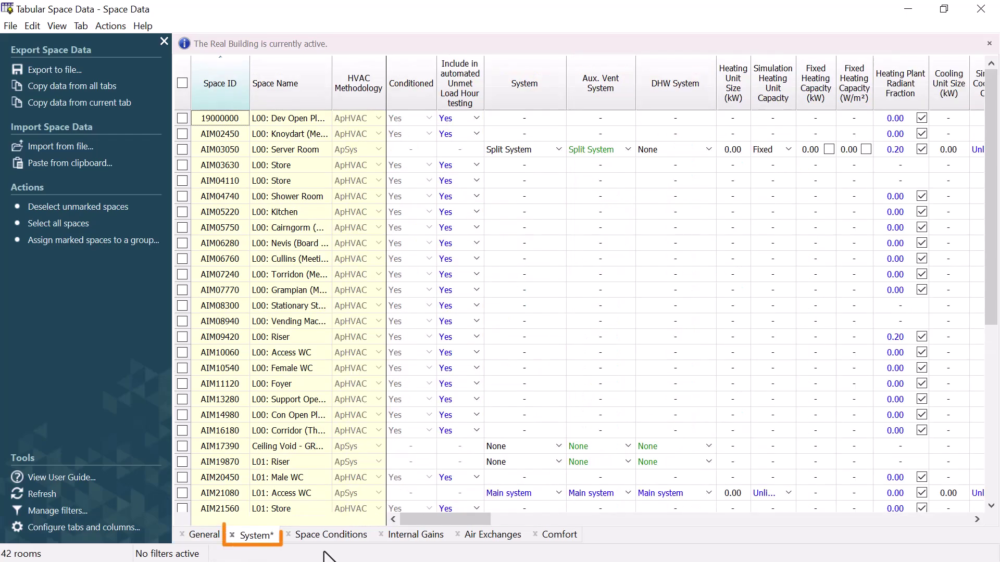
click(329, 539)
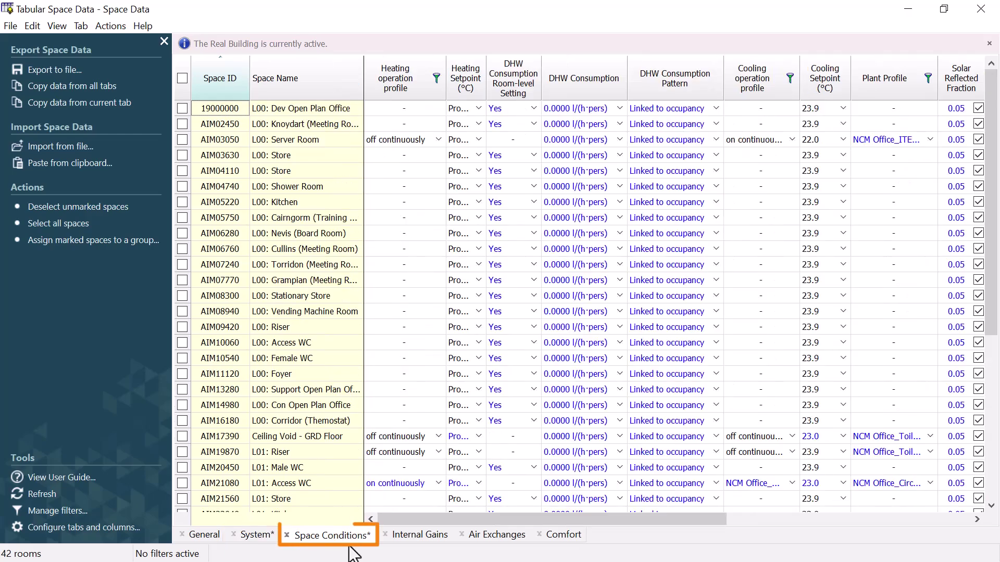
click(419, 538)
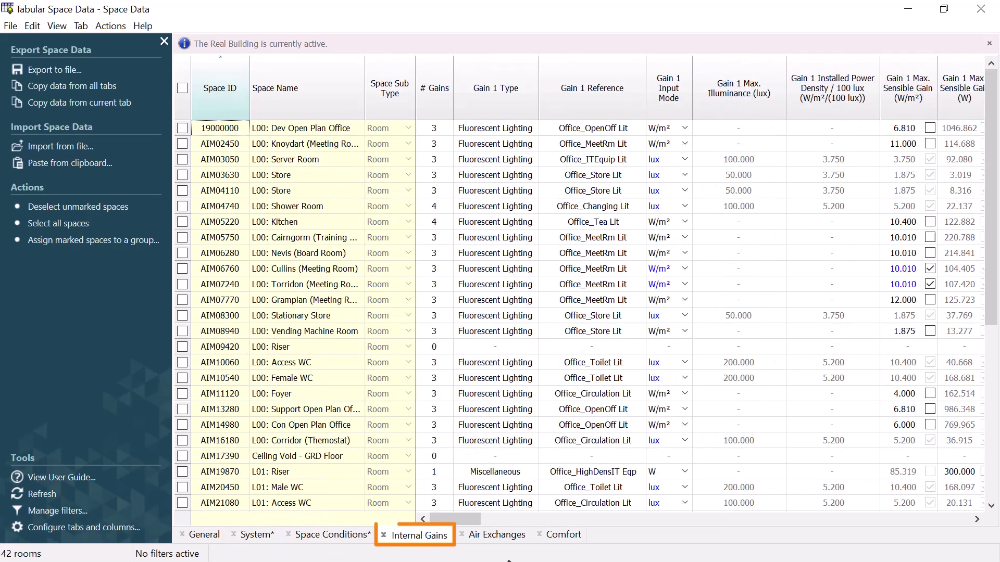
click(497, 538)
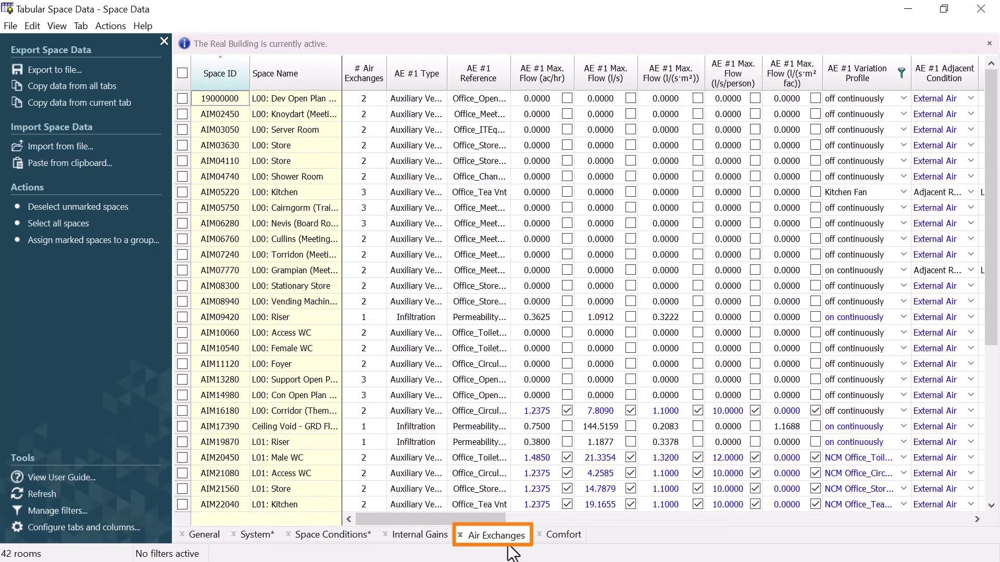
click(553, 536)
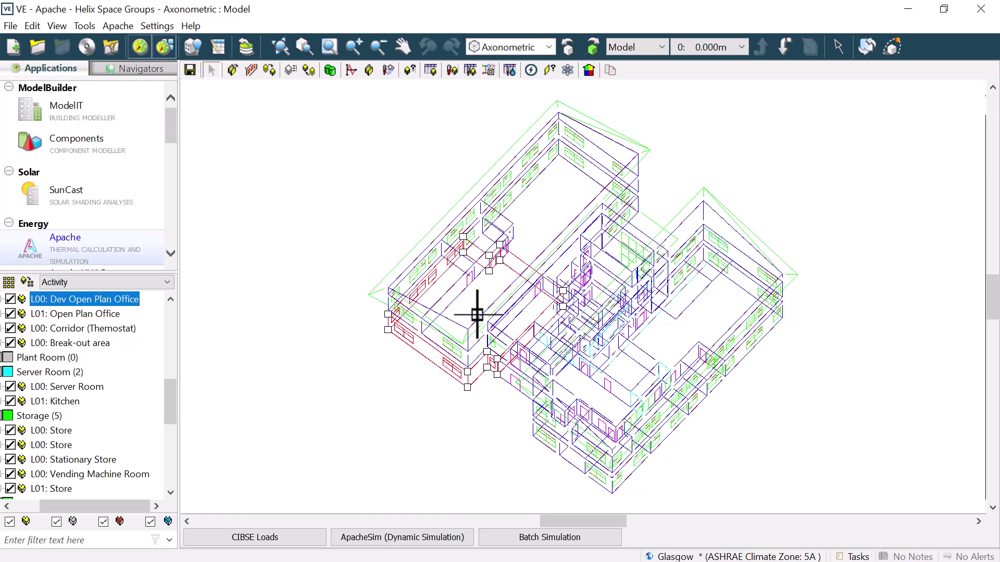
click(408, 69)
click(288, 37)
click(322, 36)
click(424, 39)
click(458, 37)
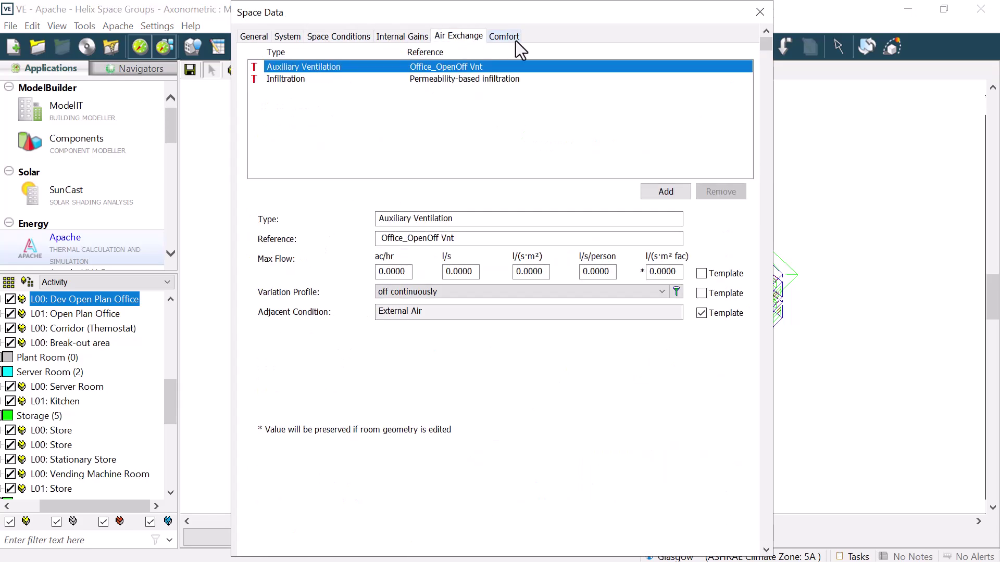
click(507, 37)
click(760, 12)
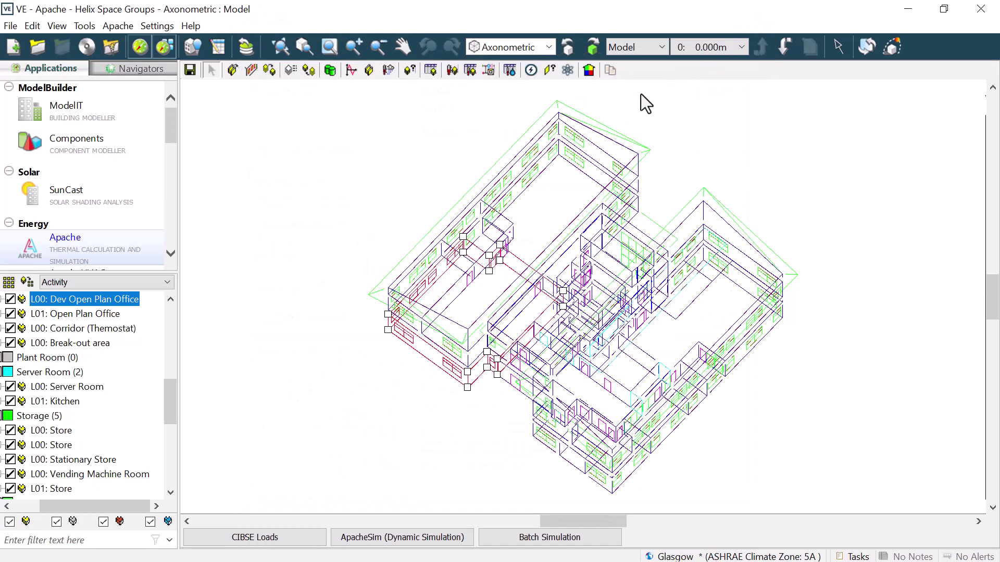
Step: Open Dev Open Plan Office's space data, review the System through Comfort tabs, then return to General
click(430, 71)
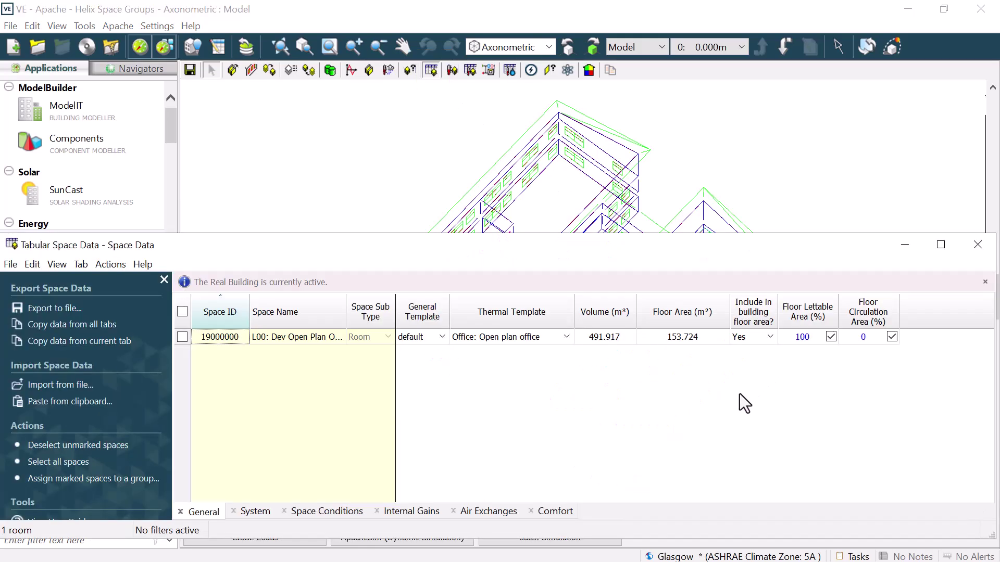
click(258, 514)
click(316, 516)
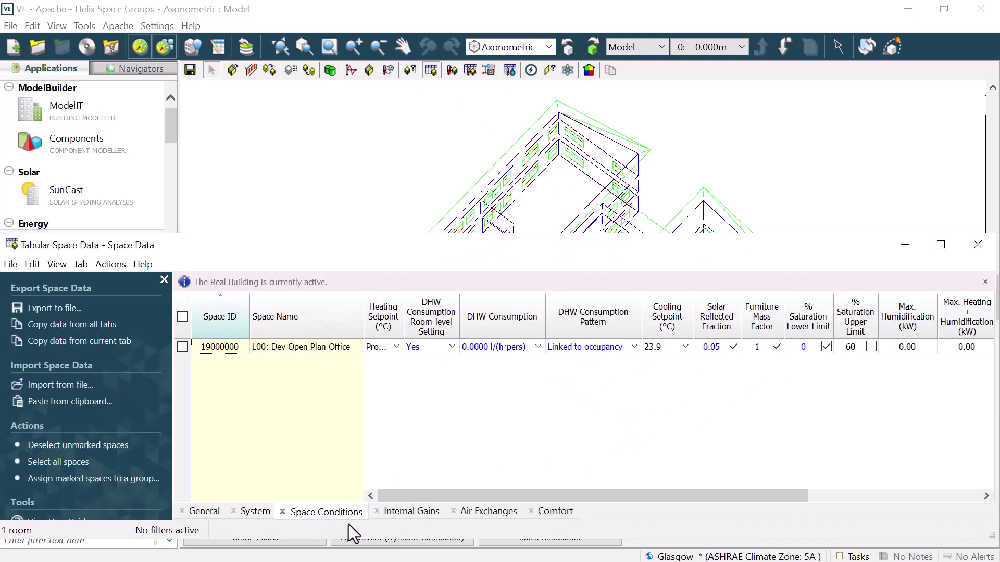
click(397, 513)
click(487, 517)
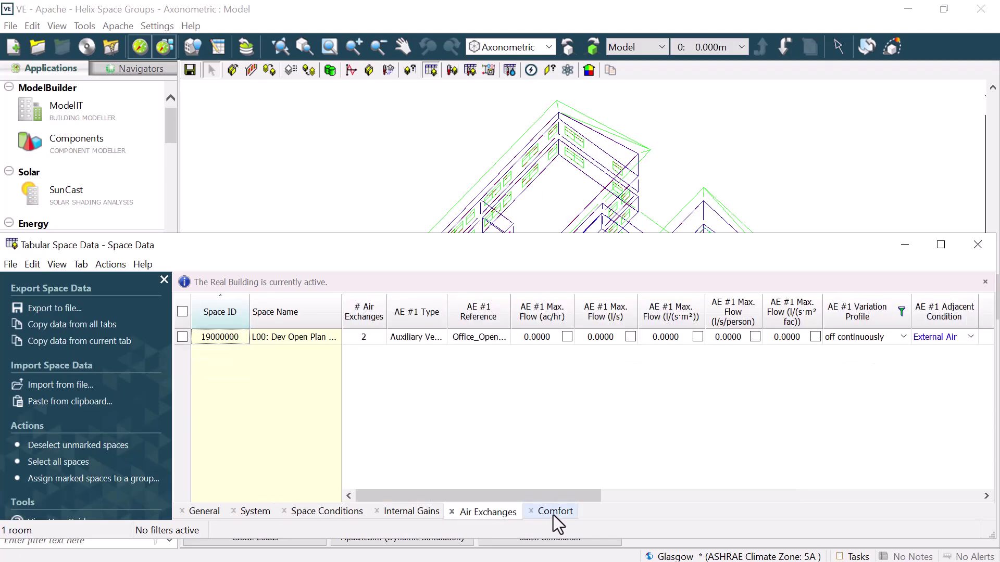
click(553, 514)
click(203, 514)
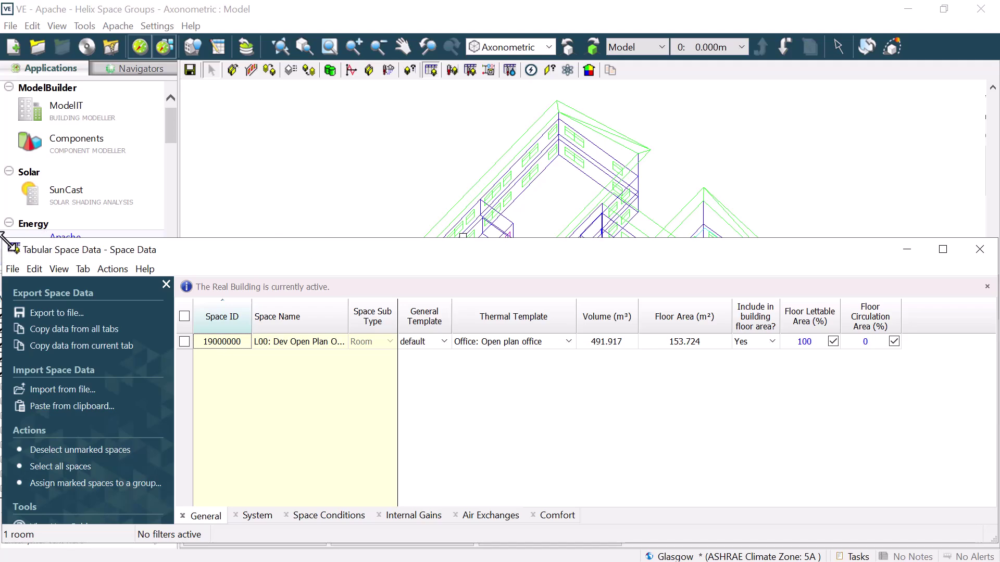
Step: Shrink and move the table window, then pick Ceiling Void - GRD Floor and Support Open Plan Office
drag(4, 246, 167, 271)
drag(417, 278, 401, 297)
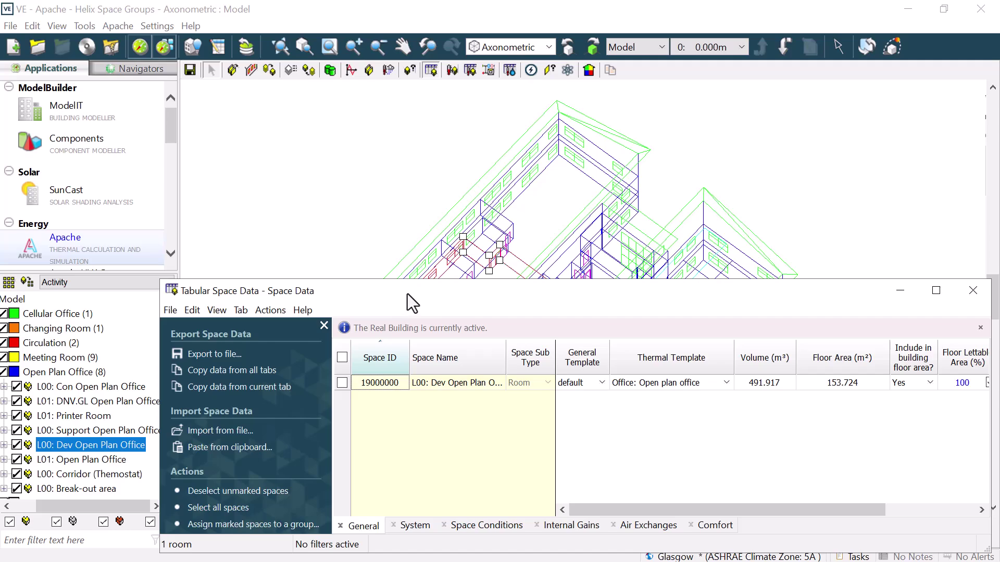
click(530, 224)
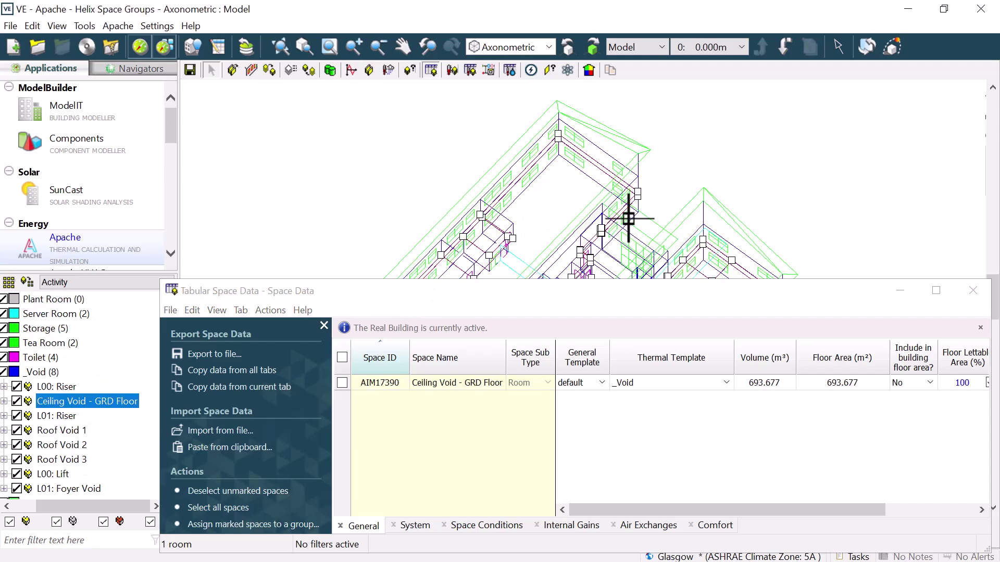
click(642, 228)
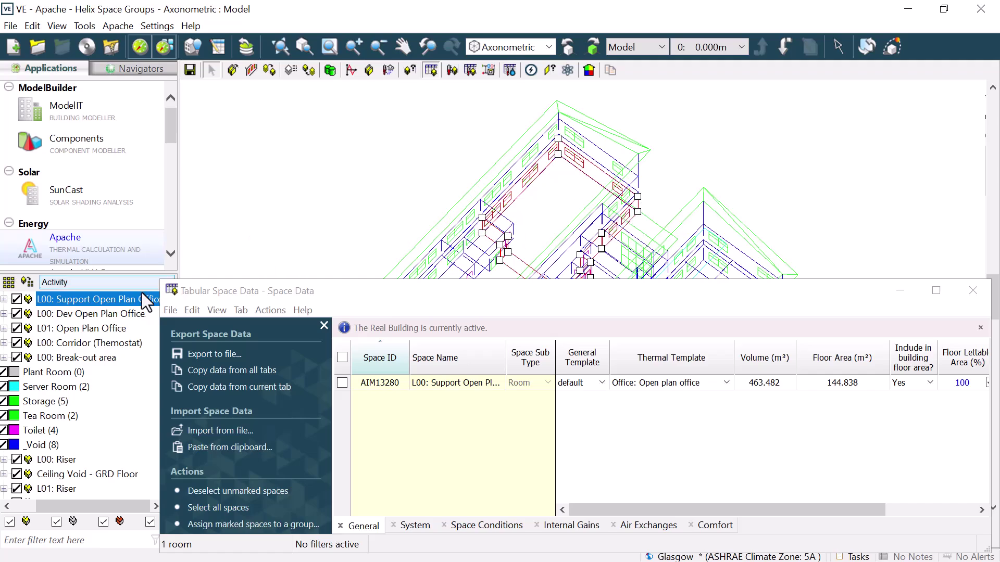
Step: Select the Cellular Office, Changing Room, Circulation, Meeting Room, Open Plan Office and Plant Room groups in turn
scroll(74, 301, up, 3)
click(27, 508)
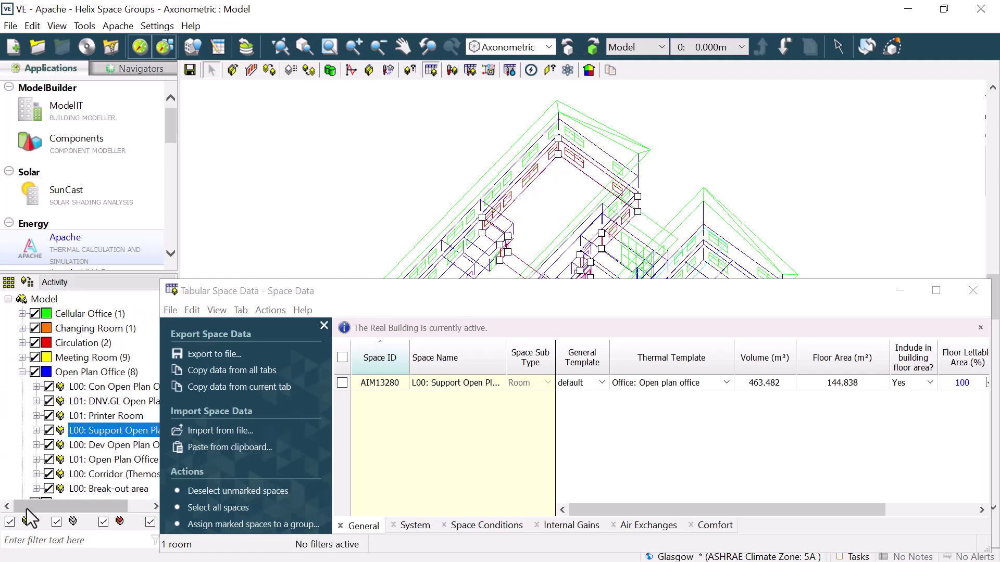
click(21, 372)
click(93, 313)
click(95, 328)
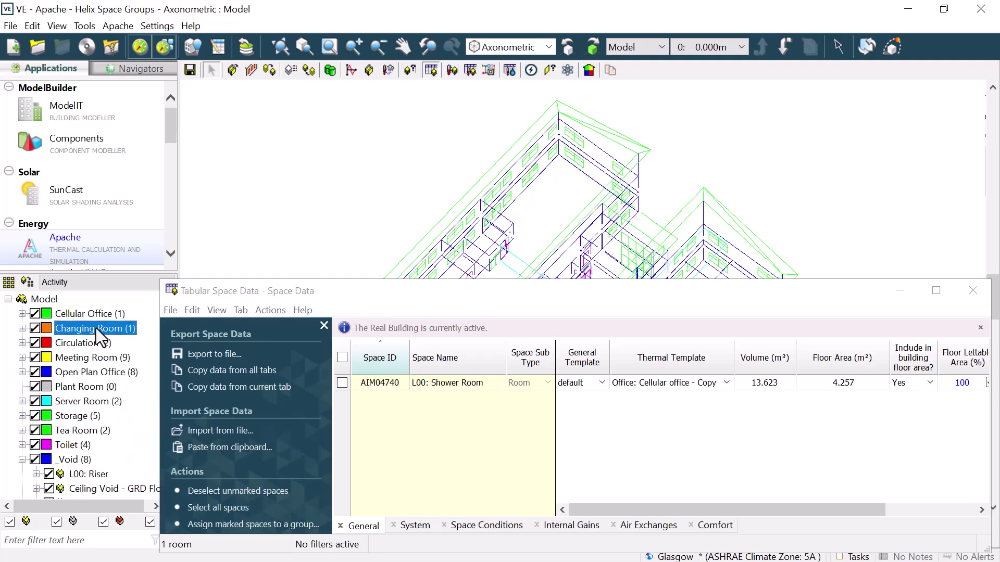
click(91, 342)
click(86, 357)
click(83, 374)
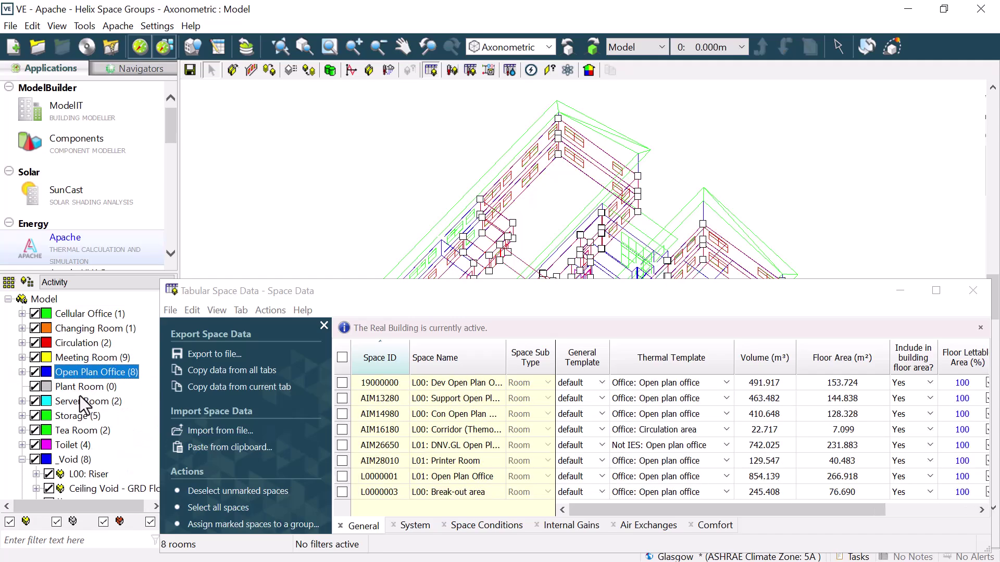
click(79, 388)
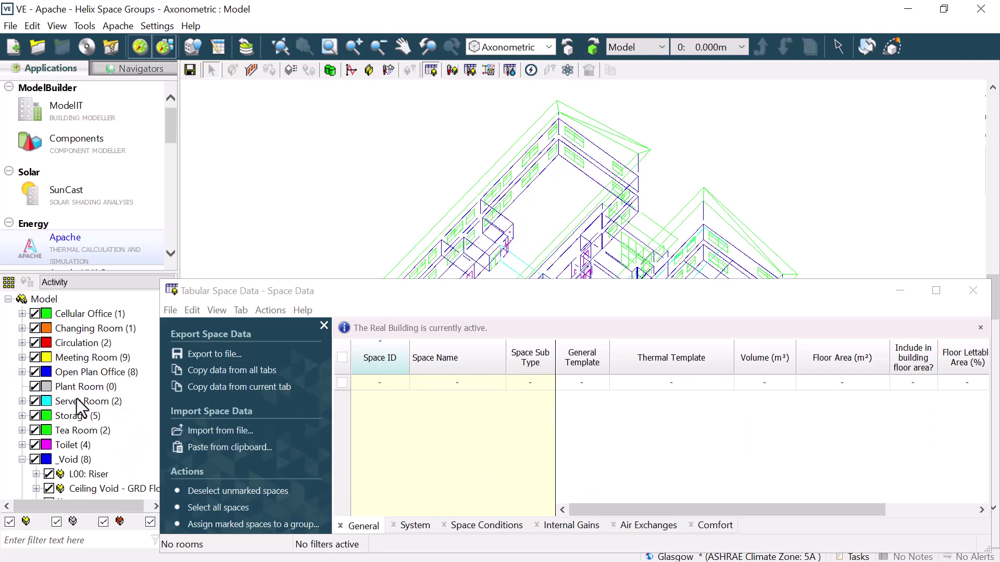
Step: List the toilet spaces, giving AIM10060 Office: Reception and AIM10540 Office: Plant room templates
click(70, 446)
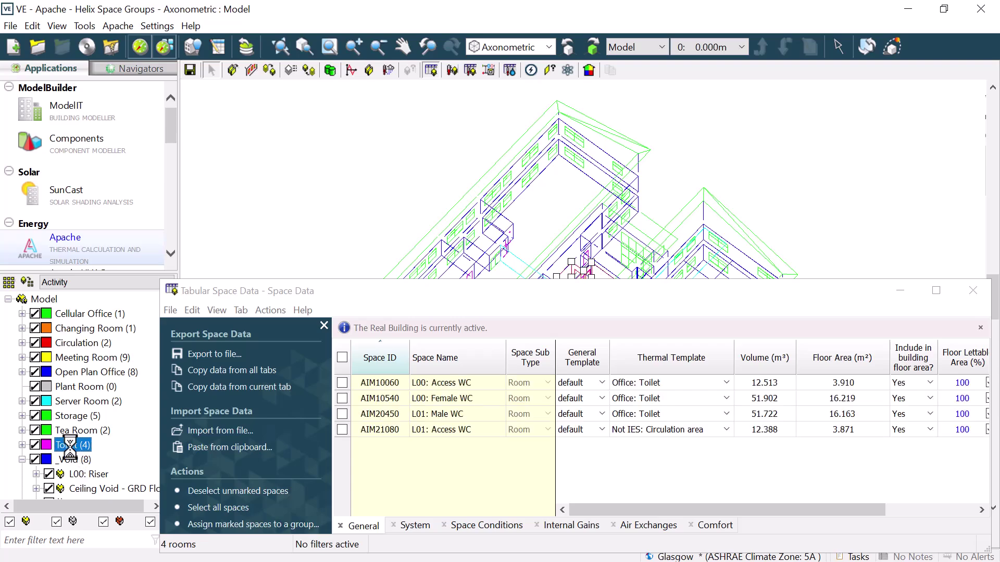
click(355, 527)
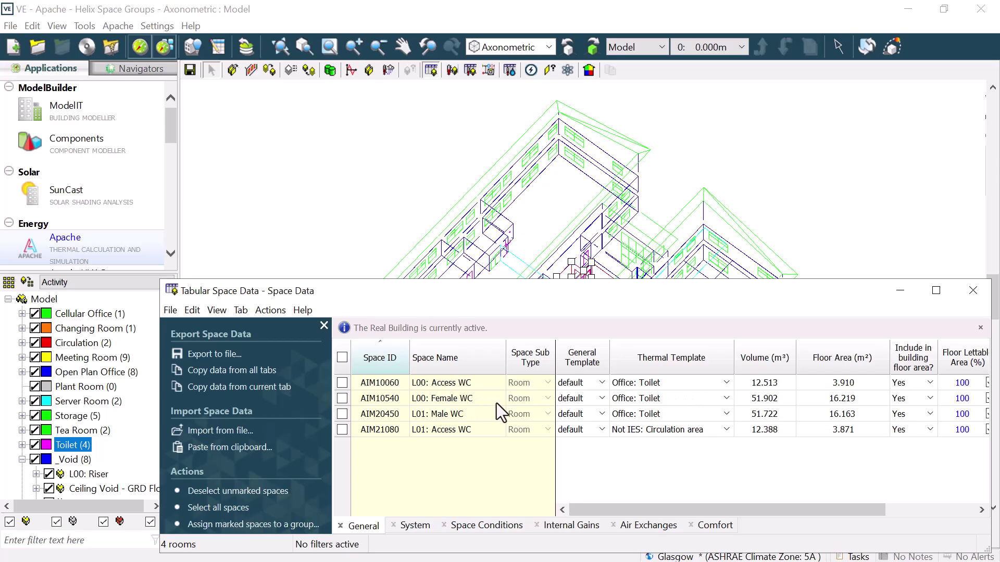
click(726, 383)
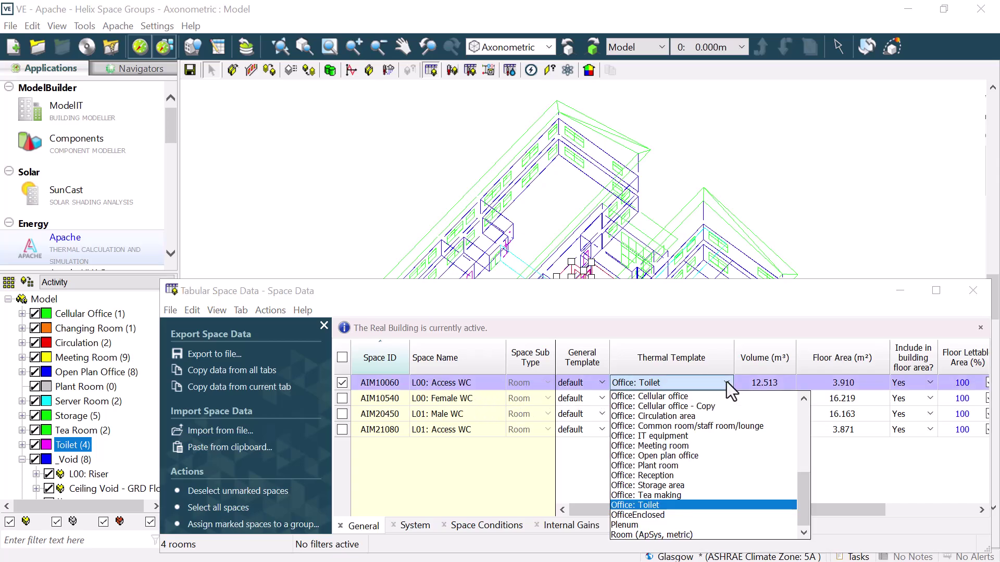
click(659, 475)
click(725, 400)
click(683, 471)
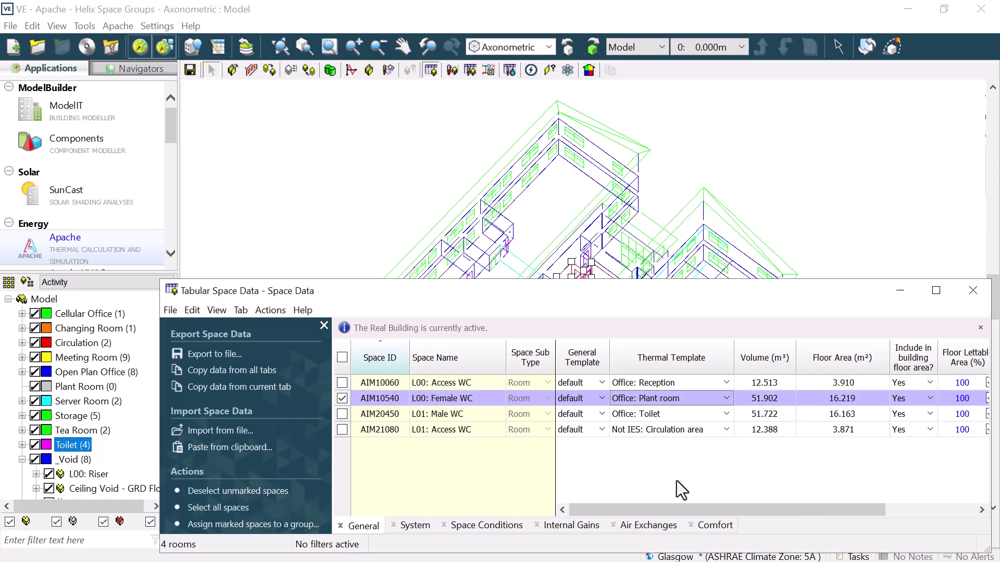
Step: Mark AIM10060, AIM10540 and AIM20450 and set them all to Office: Toilet
click(342, 383)
click(342, 414)
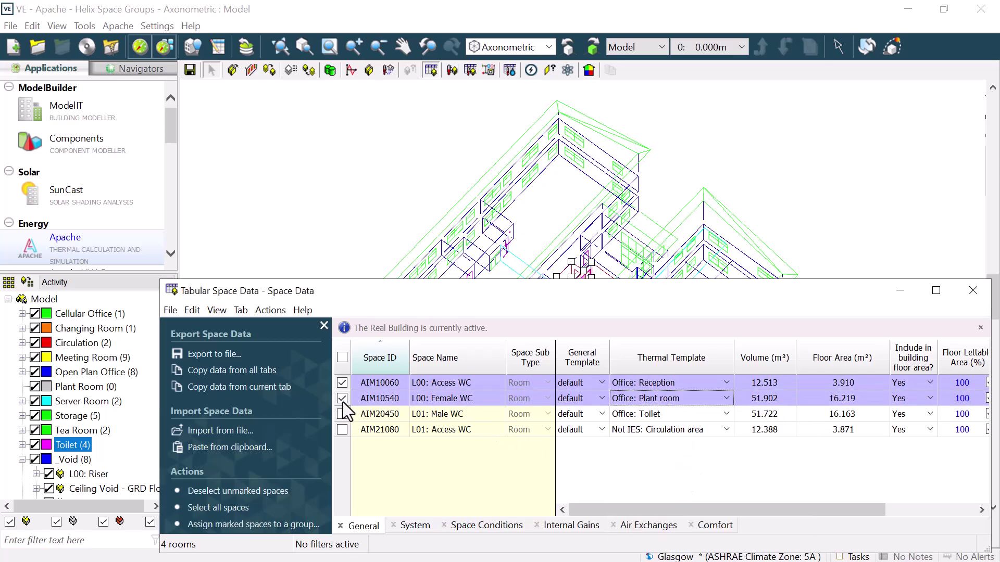
click(724, 383)
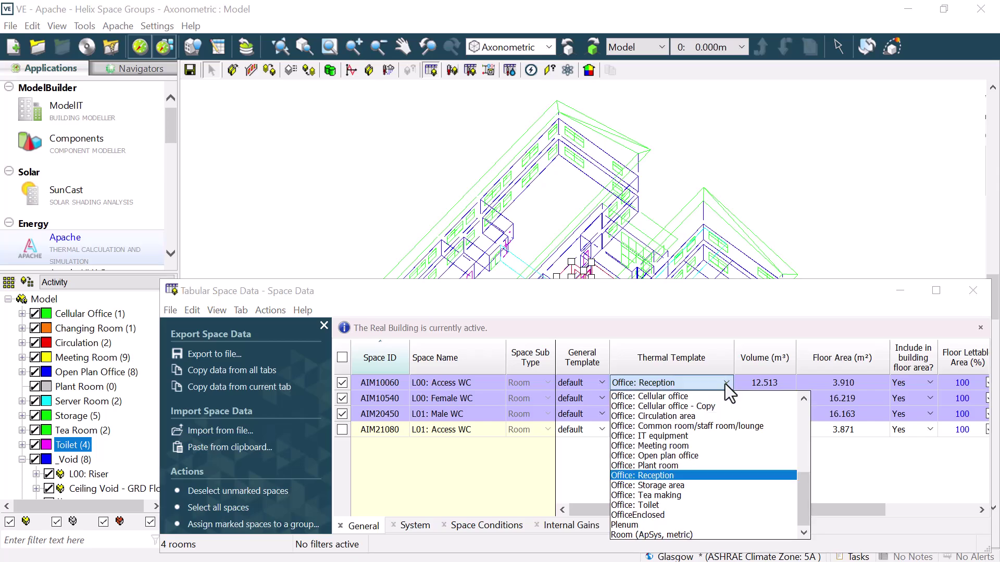
click(664, 505)
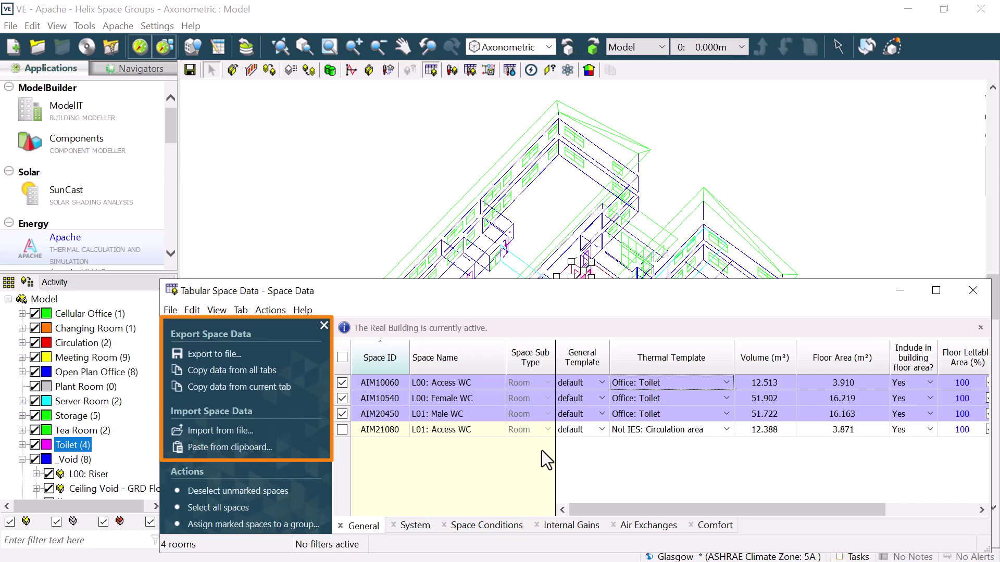
Step: Close the table, regroup the space tree by activity and select the nine meeting rooms
click(971, 291)
click(21, 459)
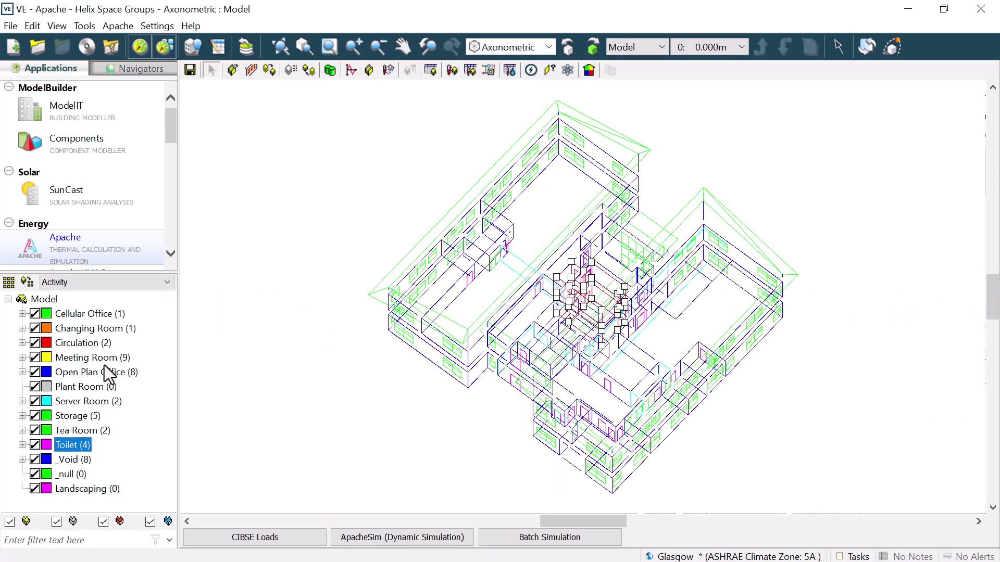
click(102, 285)
click(73, 338)
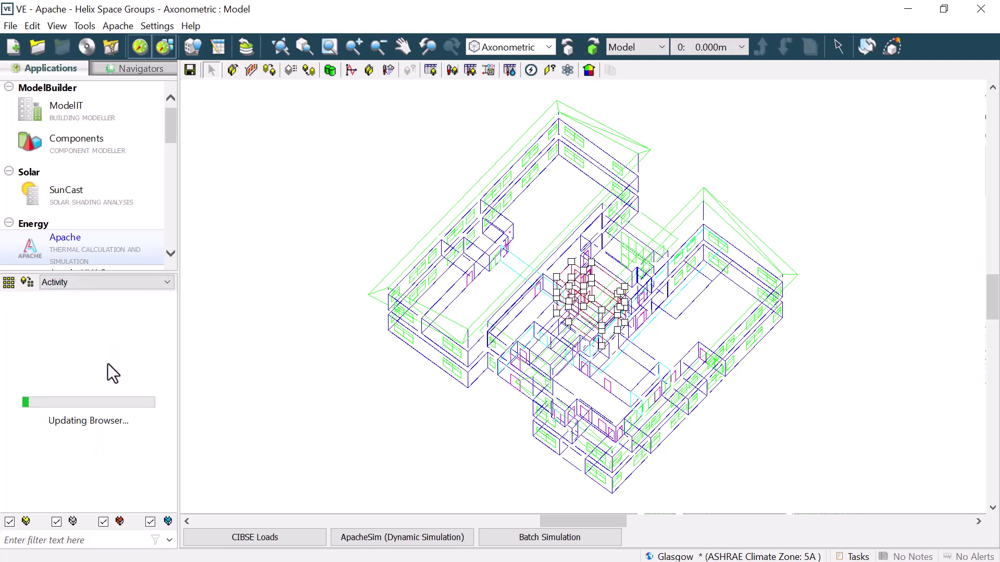
click(78, 358)
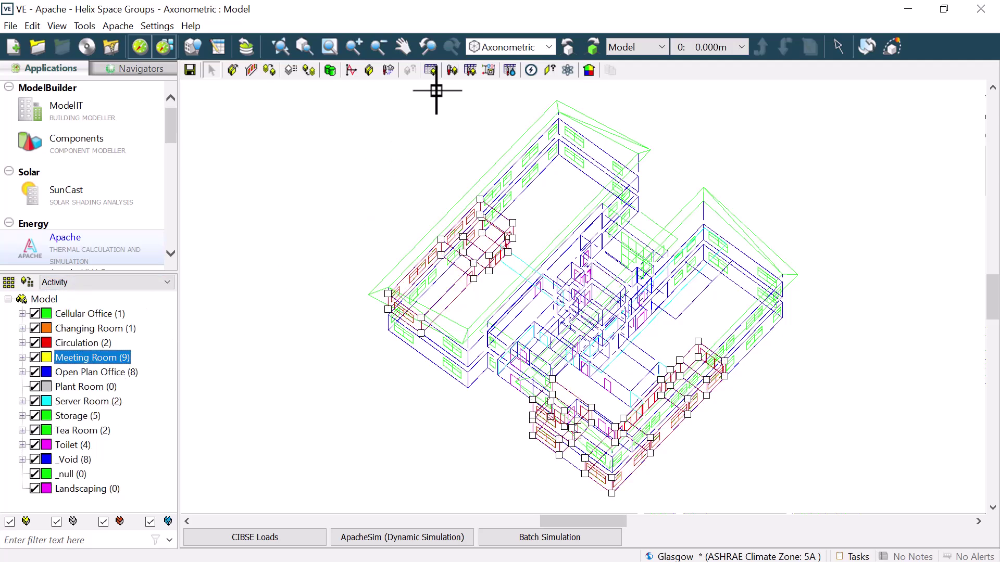
Step: Reopen Tabular Space Data for the meeting rooms, enlarge the window and show Internal Gains
click(431, 71)
drag(161, 305, 5, 305)
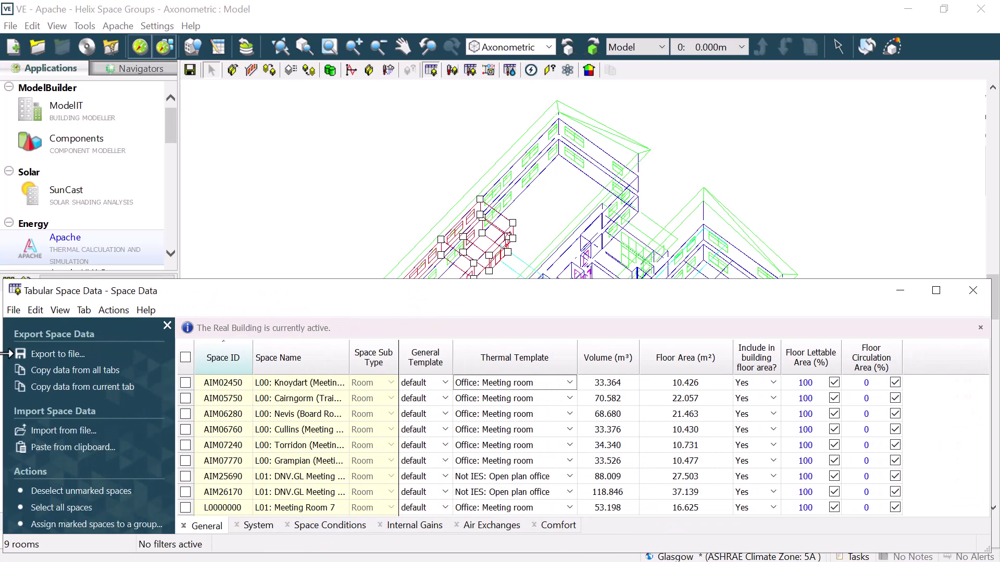
click(426, 524)
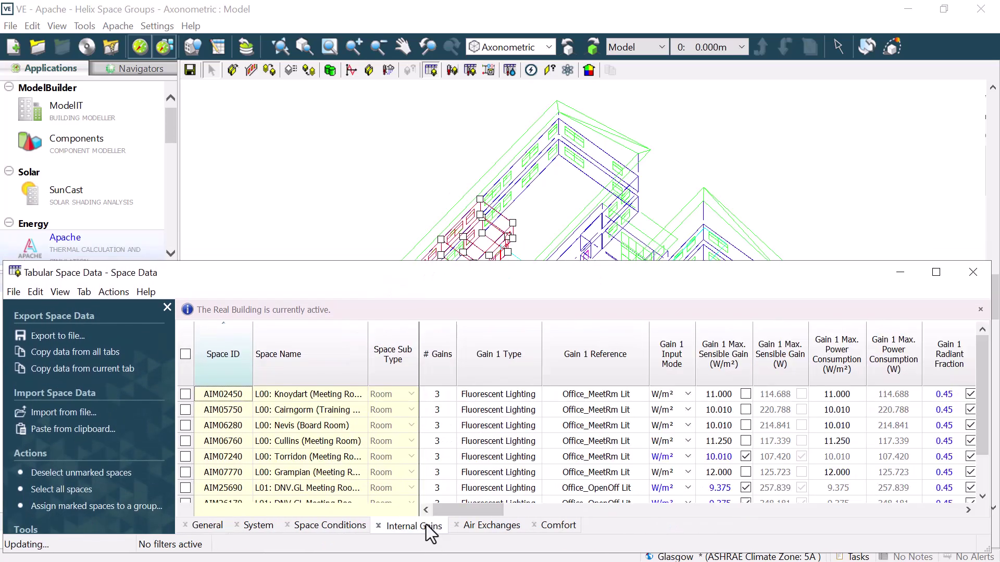
drag(450, 280, 449, 218)
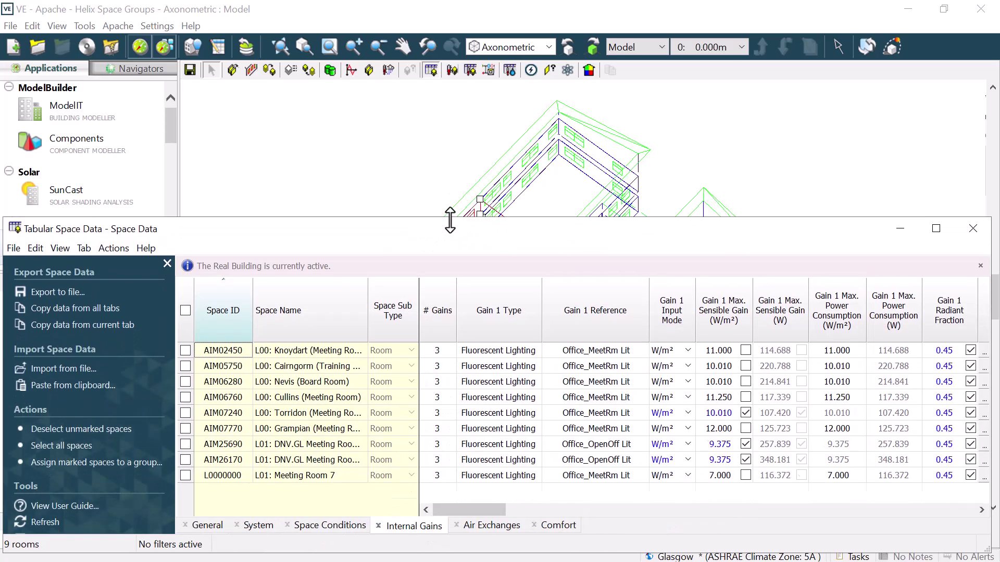
Step: Paste the meeting-room gains table into cell A1 of Excel Book1 and maximize the window
click(116, 325)
key(alt+Tab)
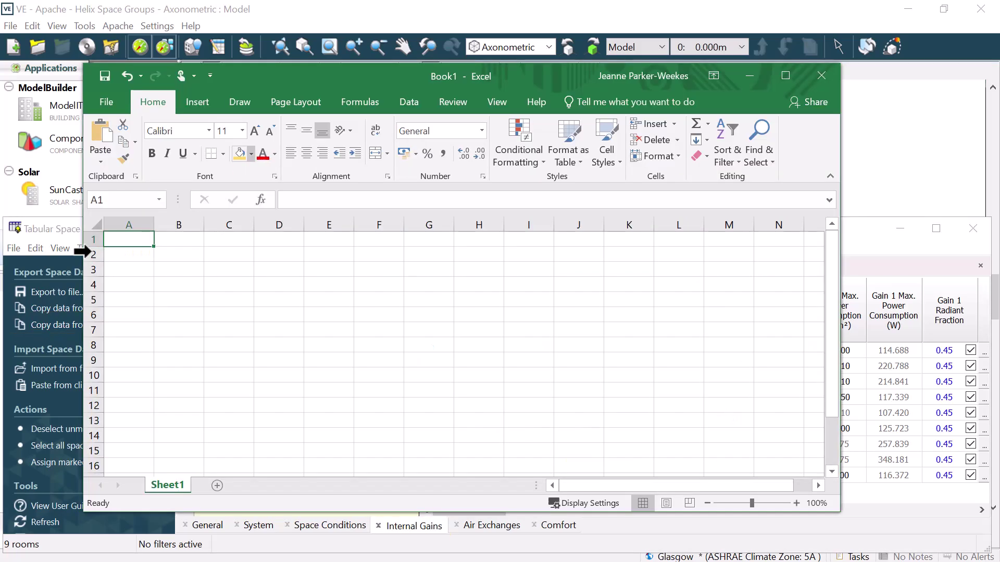
right_click(122, 242)
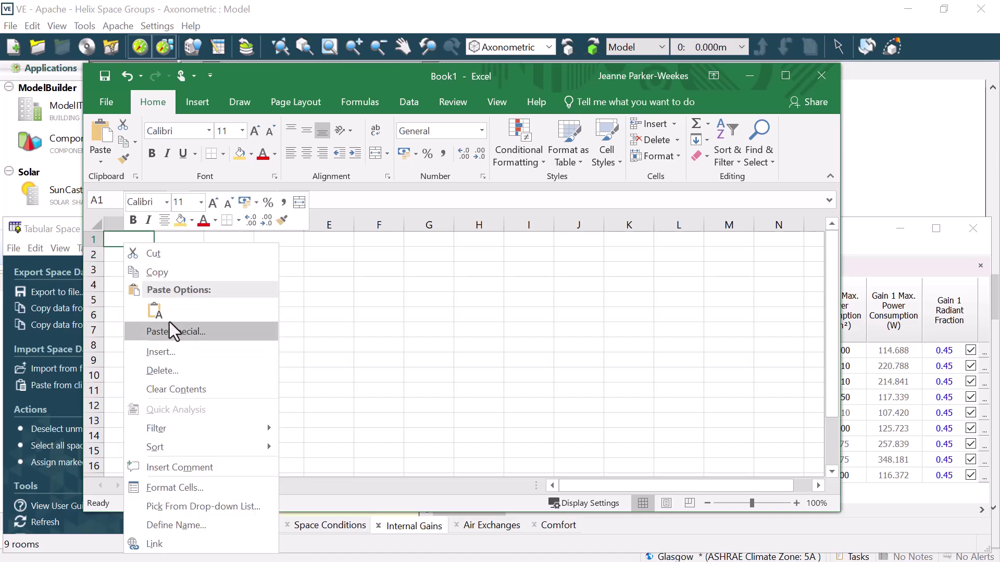
click(154, 310)
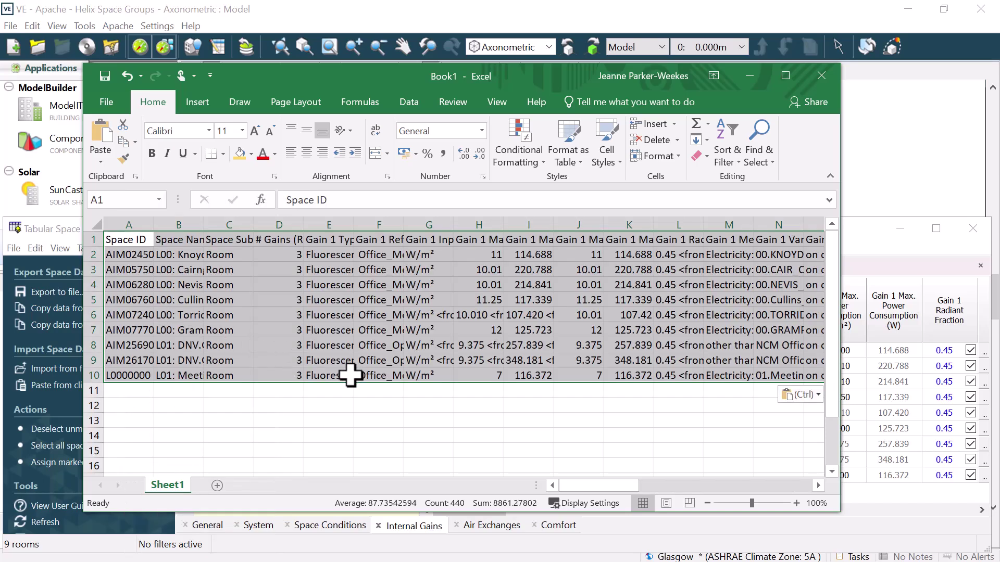
click(785, 76)
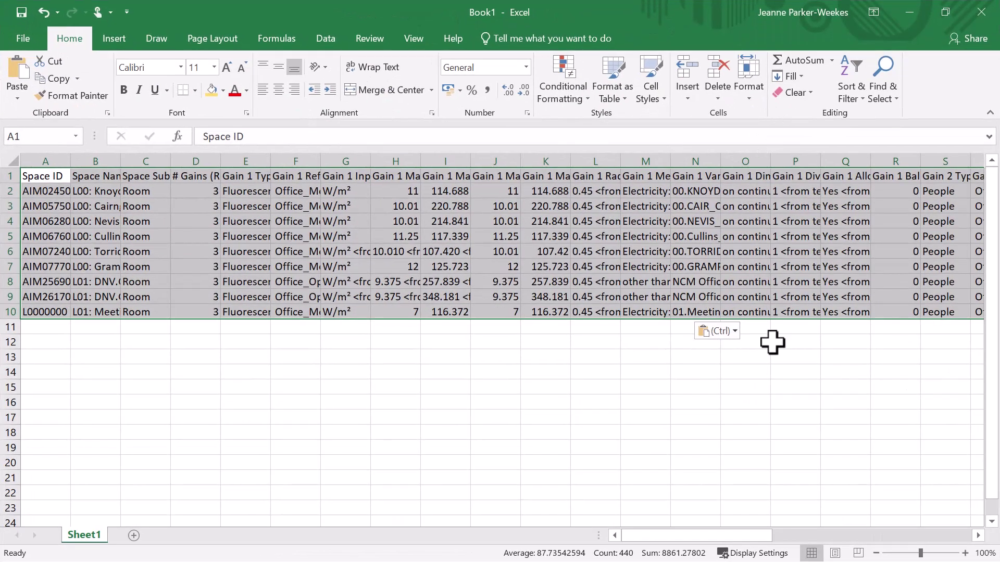
click(725, 461)
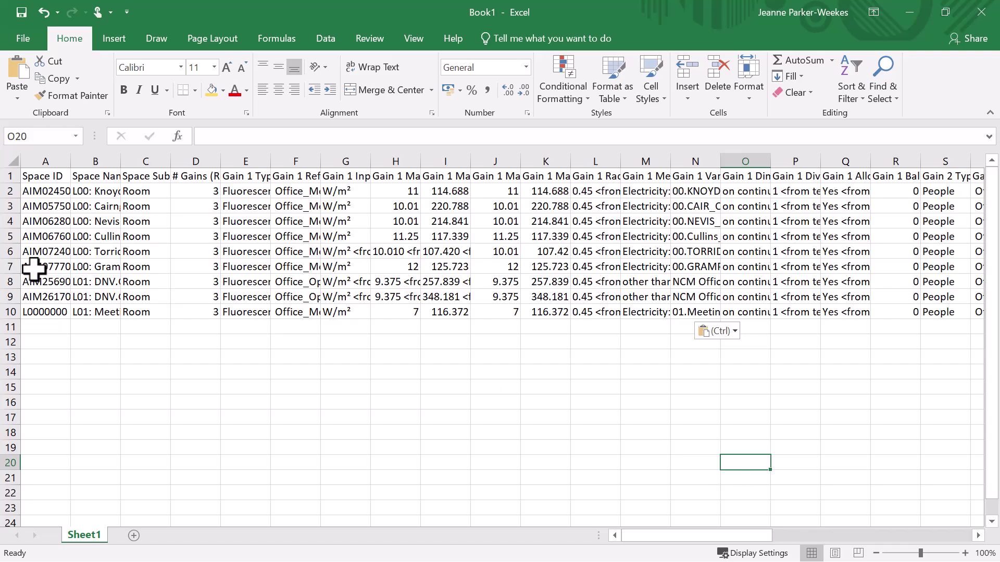
Step: Auto-fit column B and set Gain 1 sensible gain to 8 for Cairngorm (H3) and Nevis (H4)
double_click(120, 161)
click(146, 206)
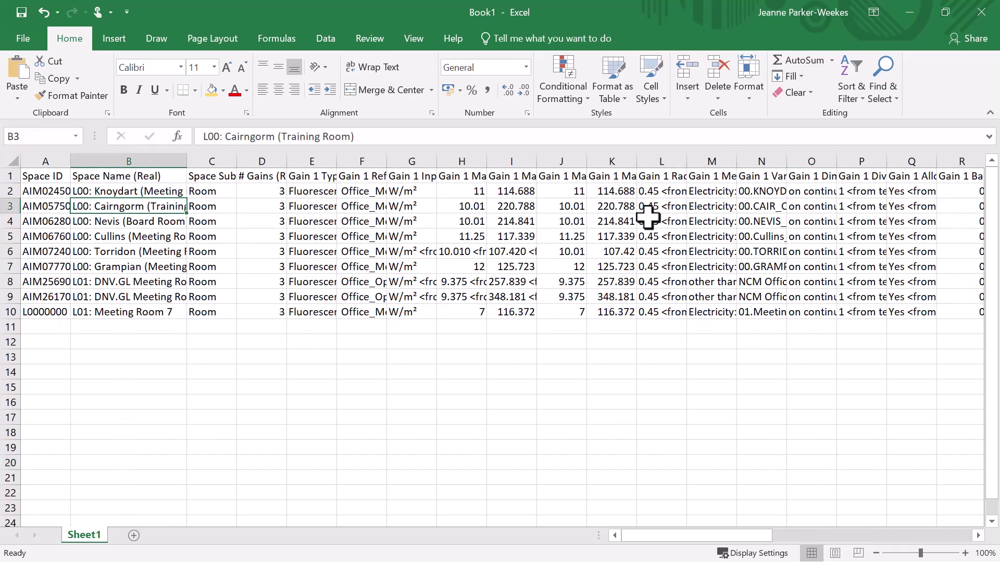
click(465, 207)
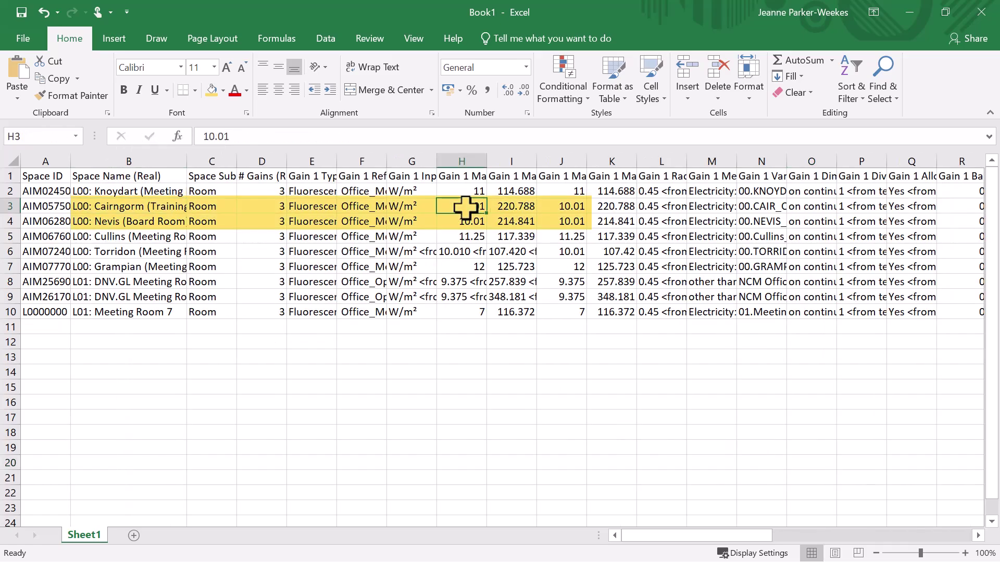
text(8)
click(464, 356)
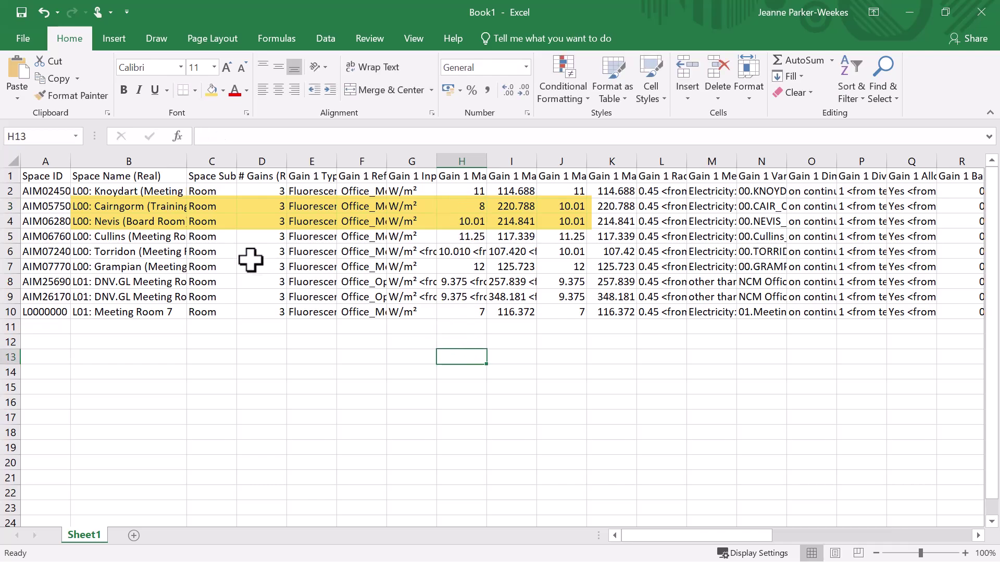
click(178, 225)
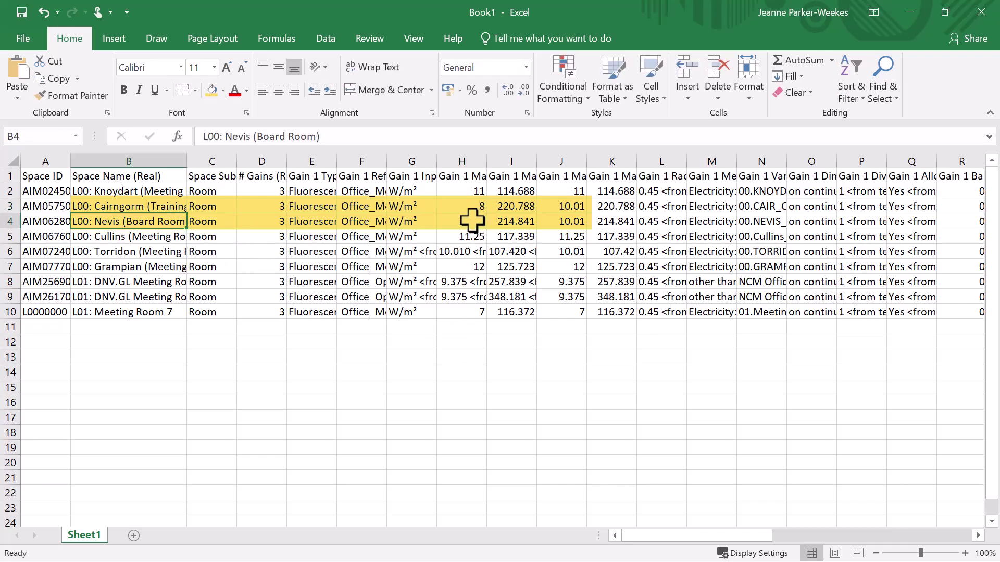
click(471, 220)
key(alt+Tab)
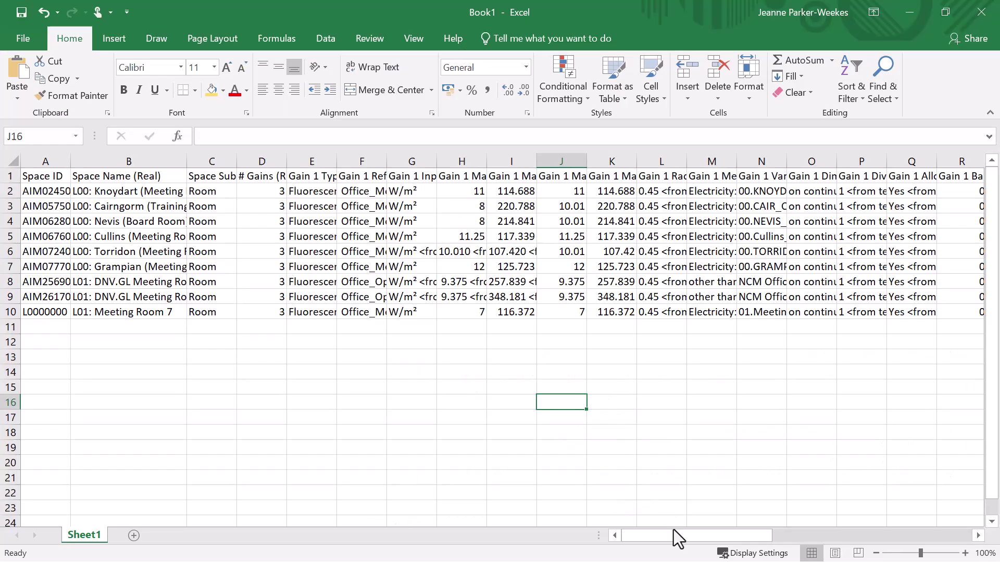
Step: Select the edited table A1:AR10 and copy it
drag(675, 536, 932, 549)
drag(950, 311, 8, 224)
key(ctrl+c)
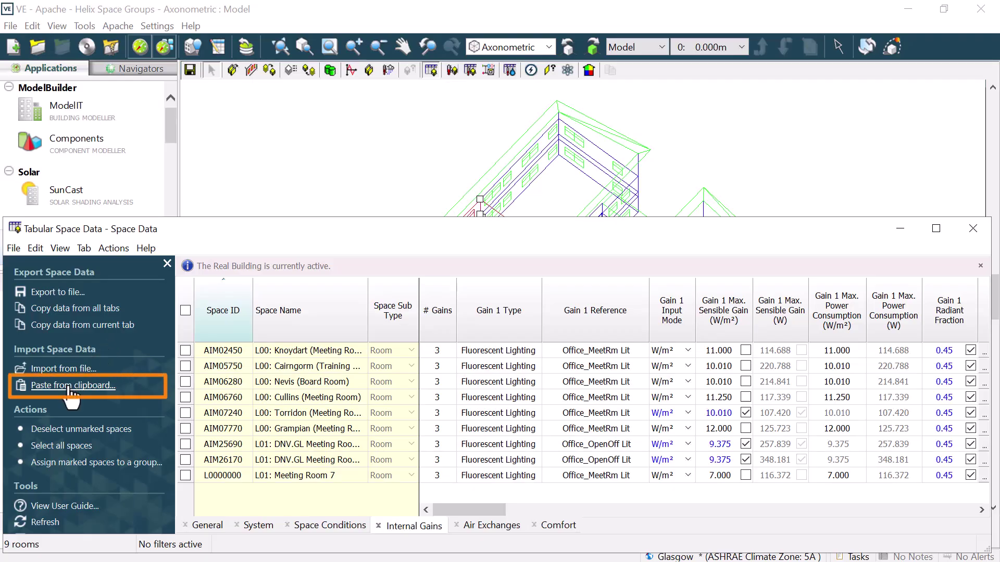
Step: Import the edited gains using Import Space Data > Paste from clipboard
click(70, 387)
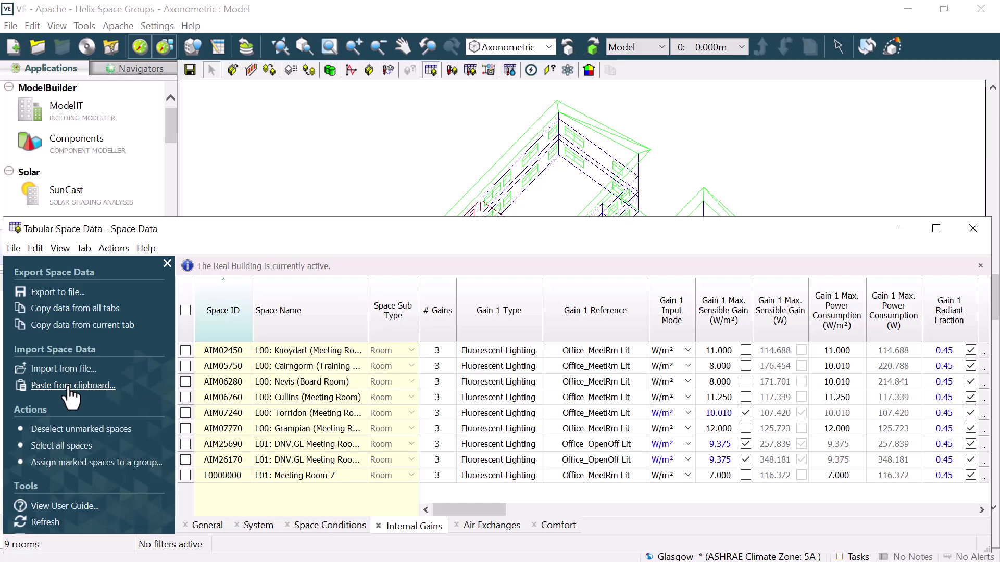
click(69, 388)
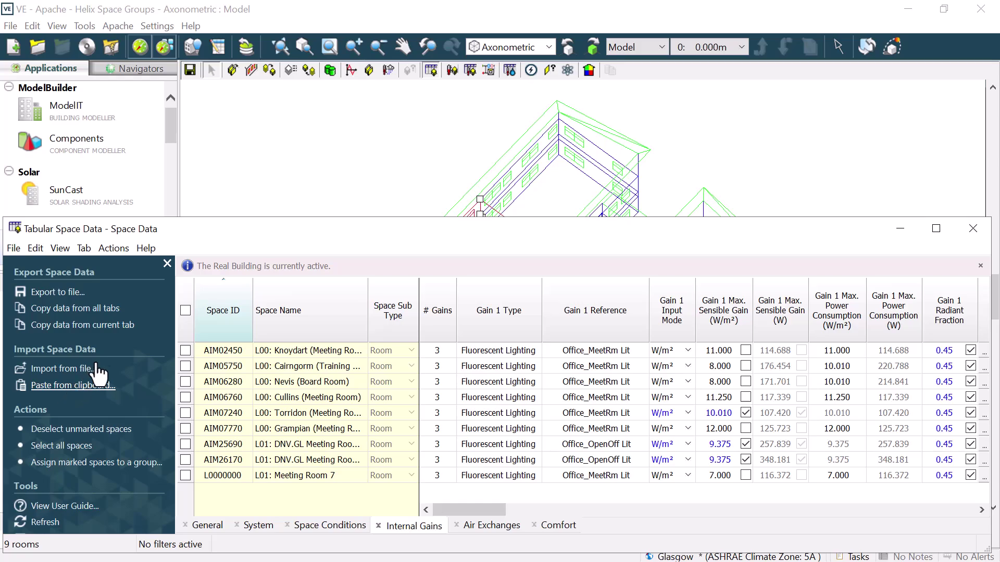